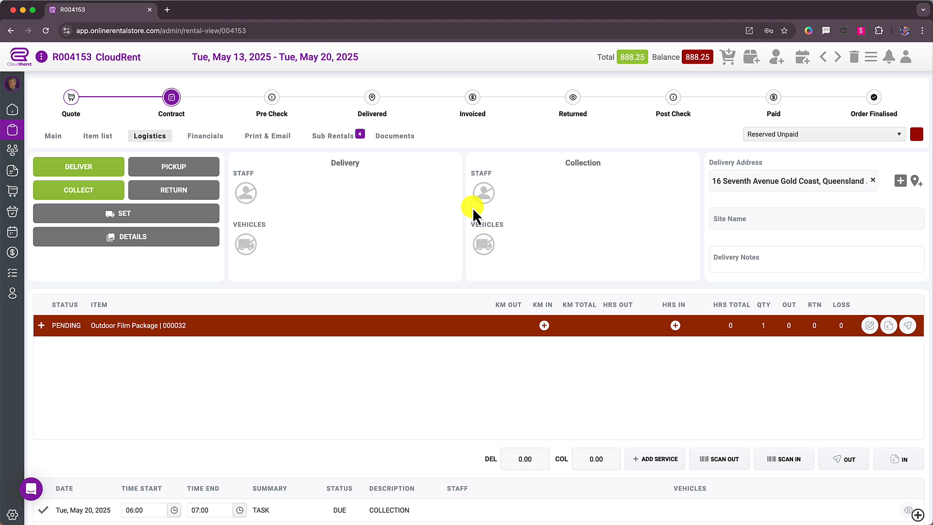
Open the CloudRent rental from the list of rentals and show its logistics details
{"action": "left_click", "coordinate": [49, 138]}
{"action": "left_click", "coordinate": [93, 136]}
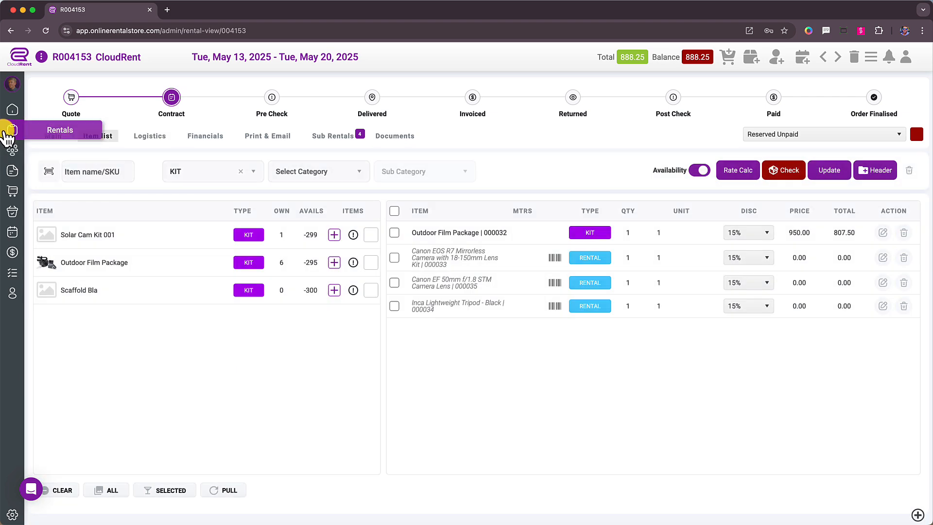
{"action": "left_click", "coordinate": [14, 131]}
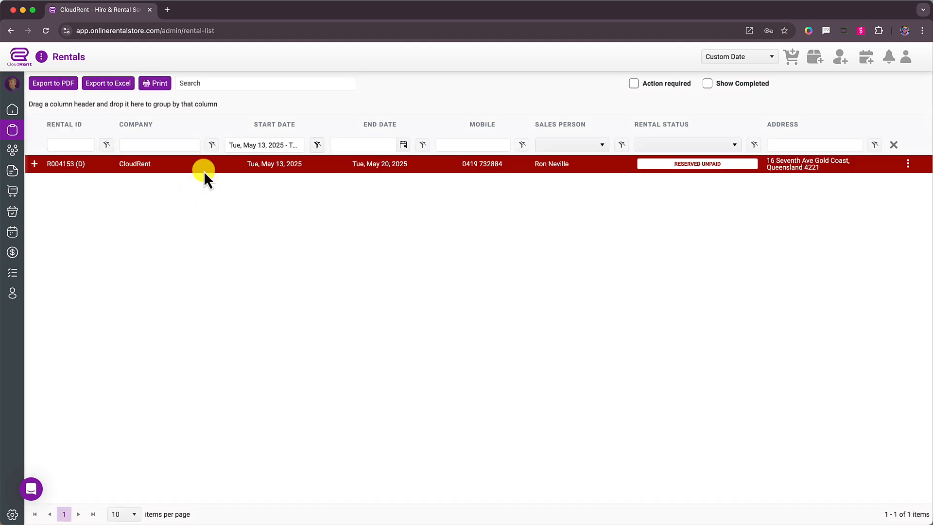
{"action": "left_click", "coordinate": [204, 169]}
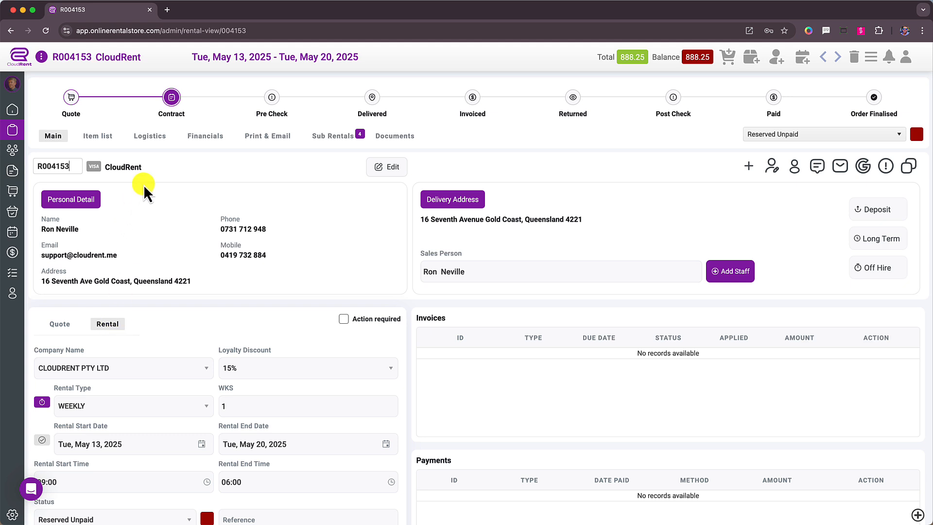
{"action": "left_click", "coordinate": [145, 138]}
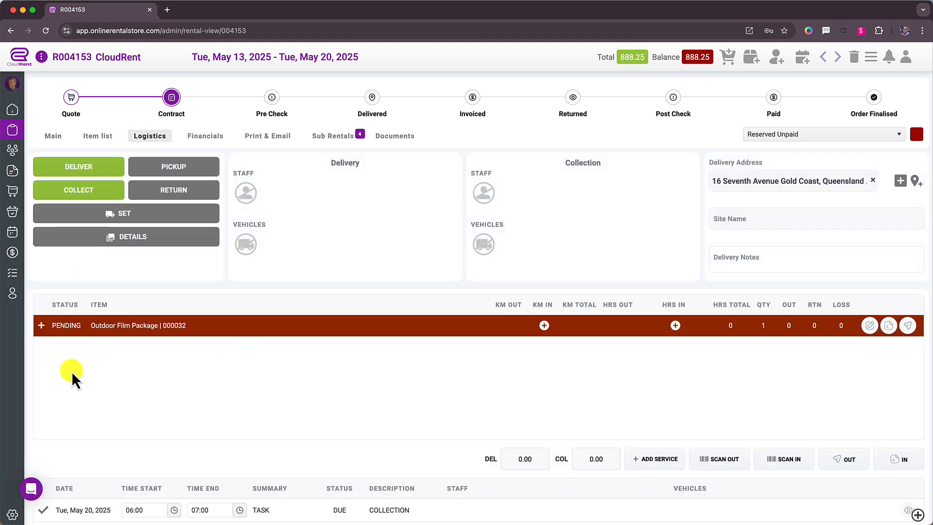
Mark the Outdoor Film Package as out and check the status of its kit items
{"action": "left_click", "coordinate": [41, 326]}
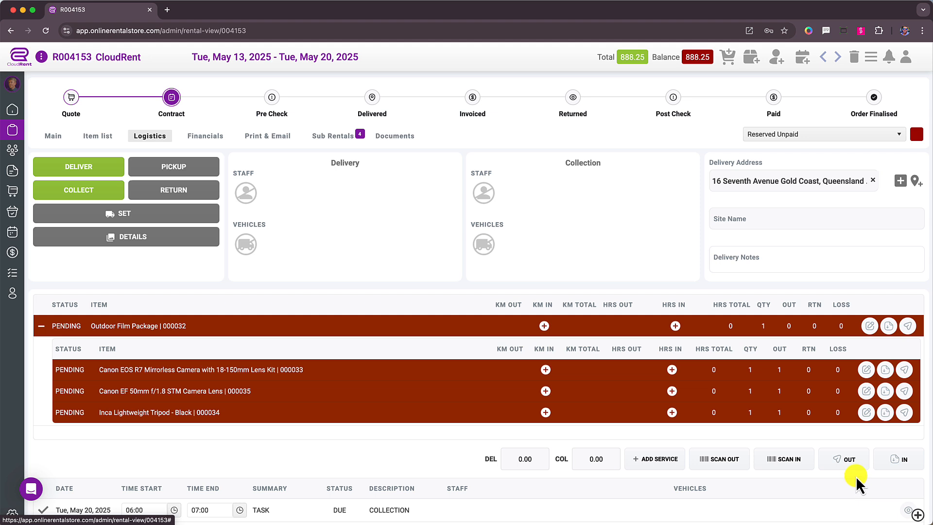
{"action": "left_click", "coordinate": [846, 461]}
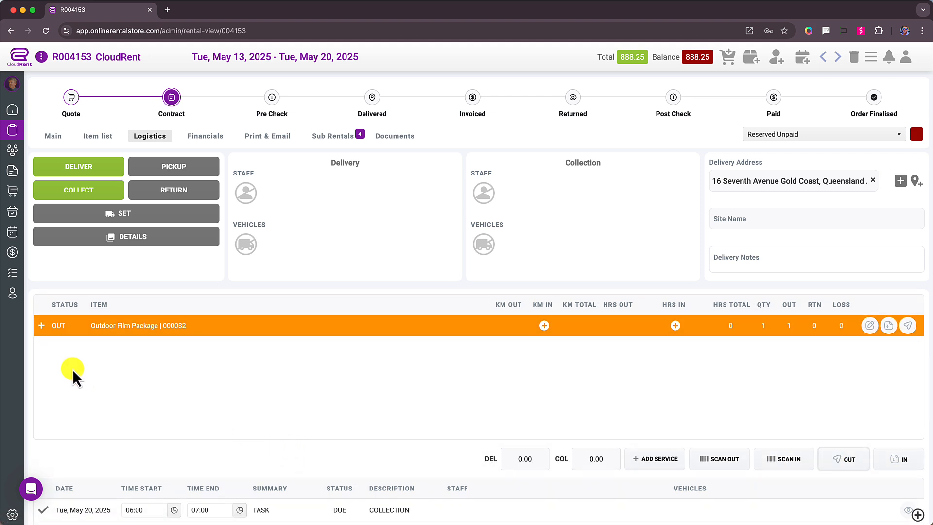
{"action": "left_click", "coordinate": [41, 326]}
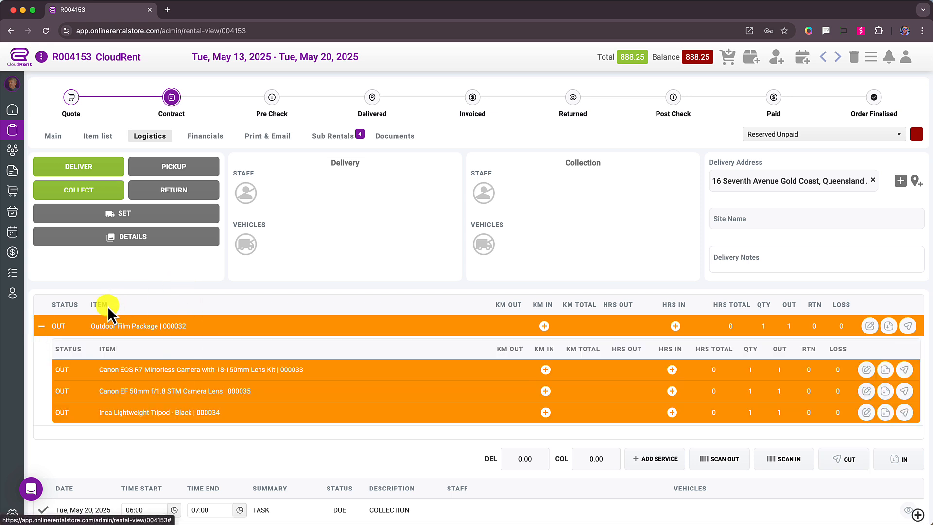
{"action": "left_click", "coordinate": [42, 326]}
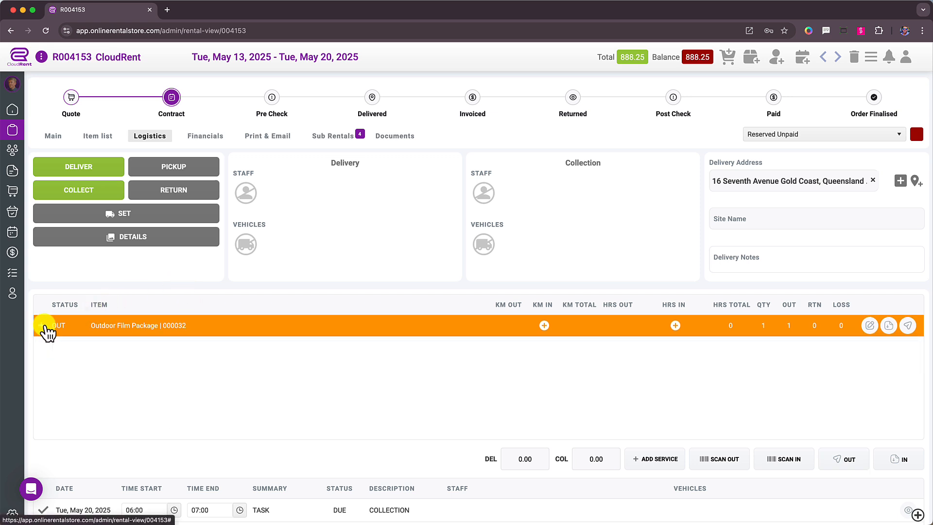
Fill in the rental's site name with the lot address and enter the delivery notes "leave laneway clear"
{"action": "scroll", "coordinate": [44, 326], "scroll_direction": "down", "scroll_amount": 1}
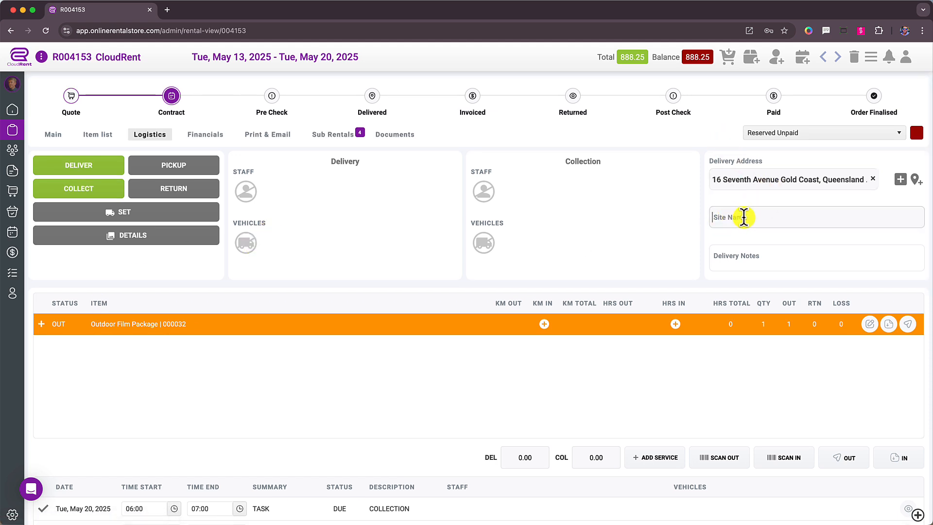
{"action": "type", "text": "Cabramatta"}
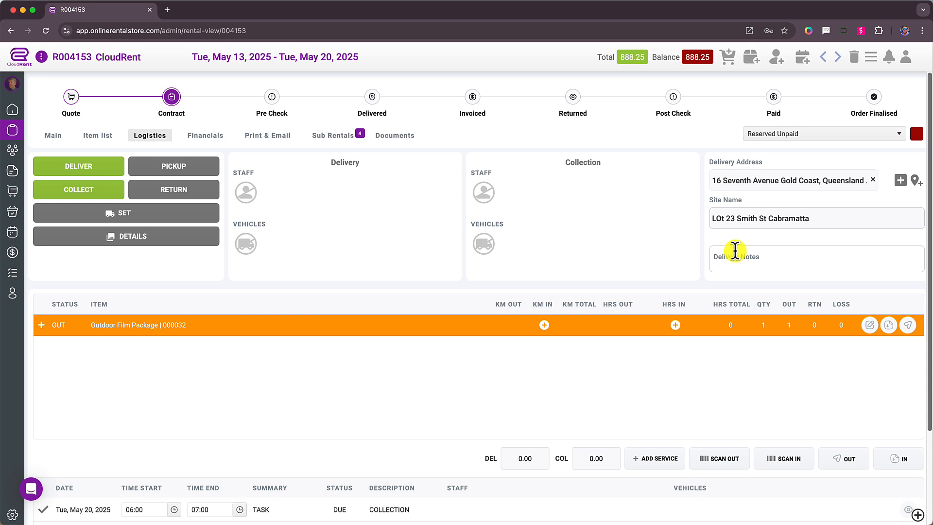
{"action": "left_click", "coordinate": [787, 263]}
{"action": "type", "text": "leave laneway cl"}
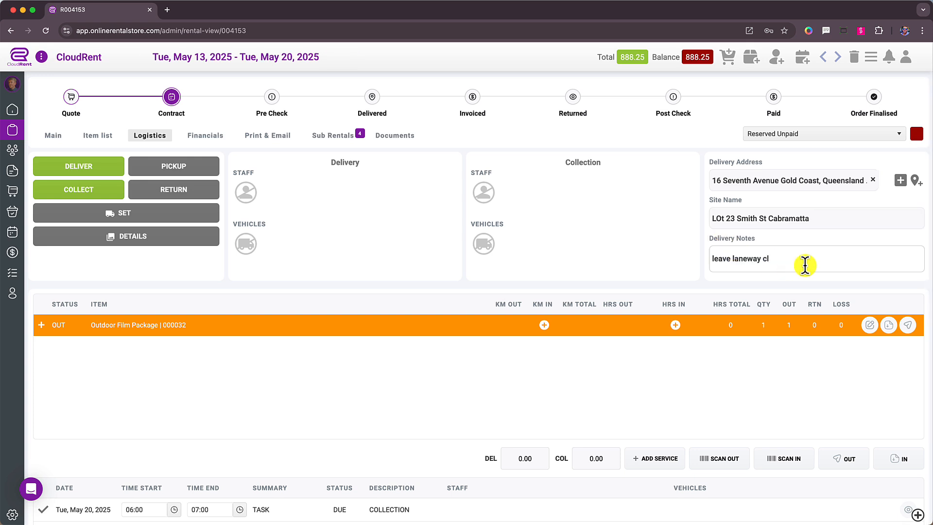
{"action": "type", "text": "ear"}
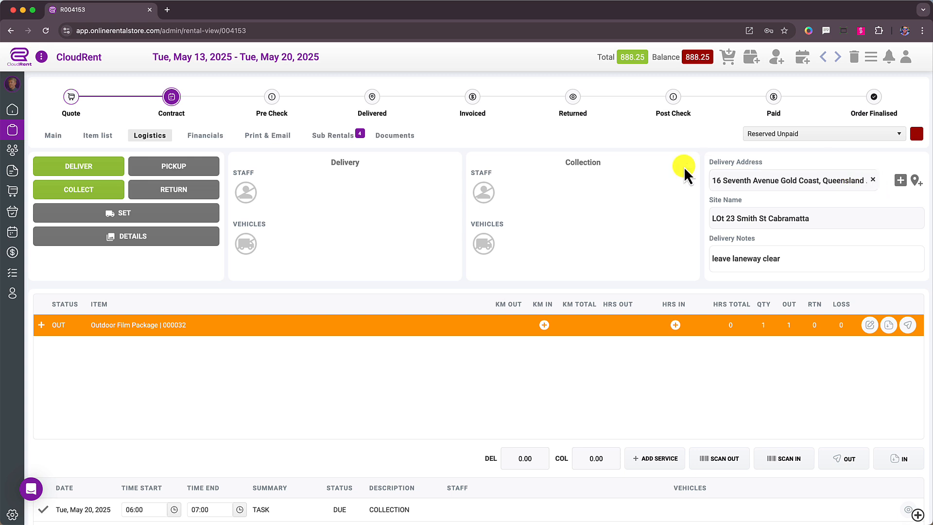
{"action": "left_click", "coordinate": [873, 180]}
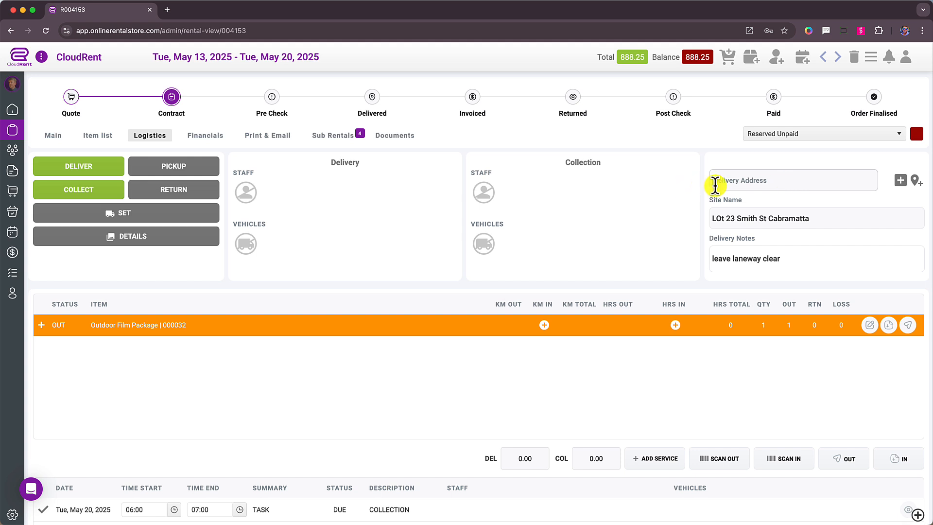
{"action": "type", "text": "Lo"}
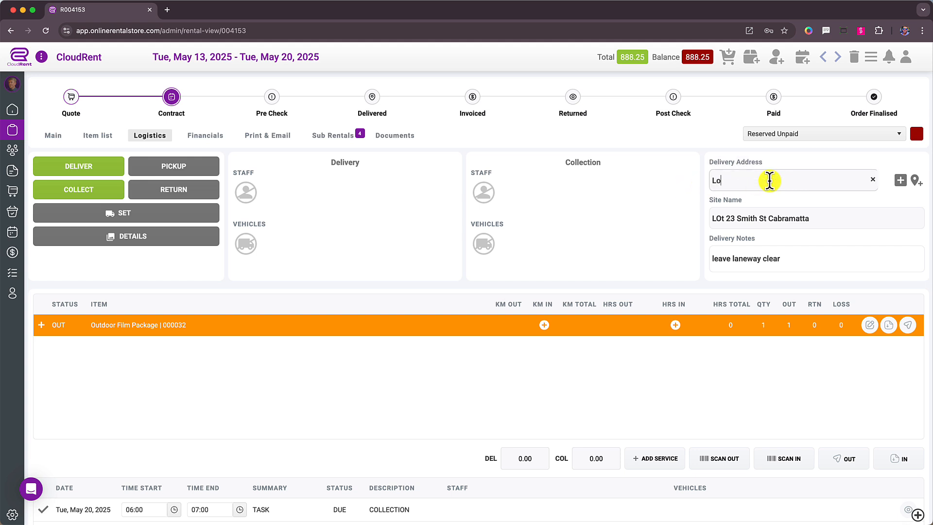
{"action": "left_click", "coordinate": [897, 190]}
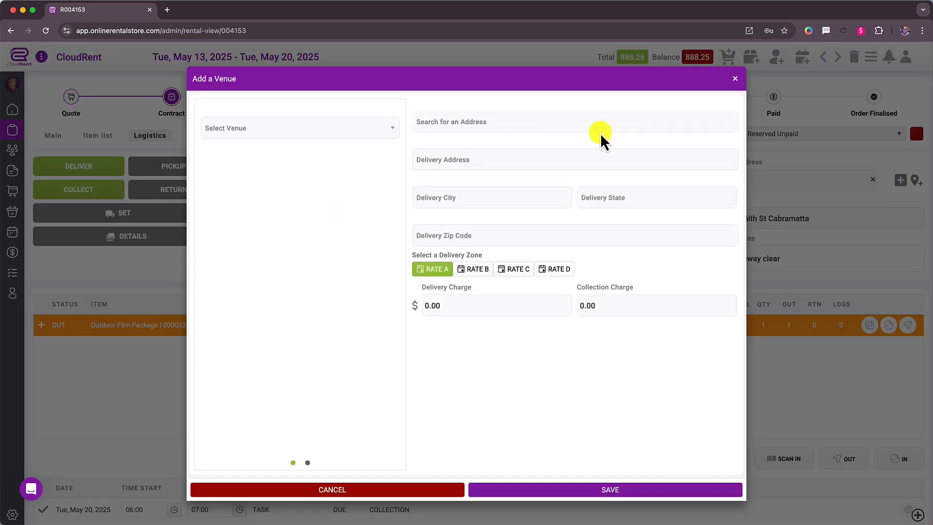
{"action": "left_click", "coordinate": [554, 124]}
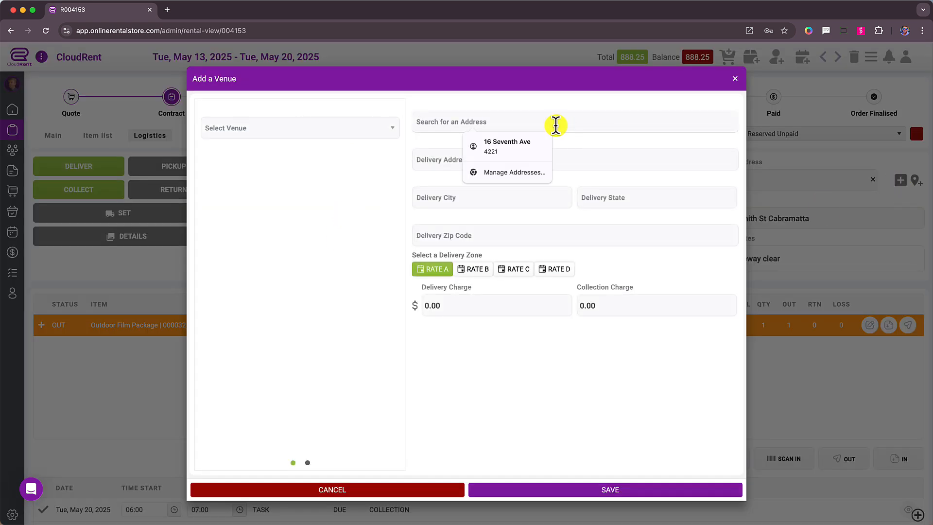
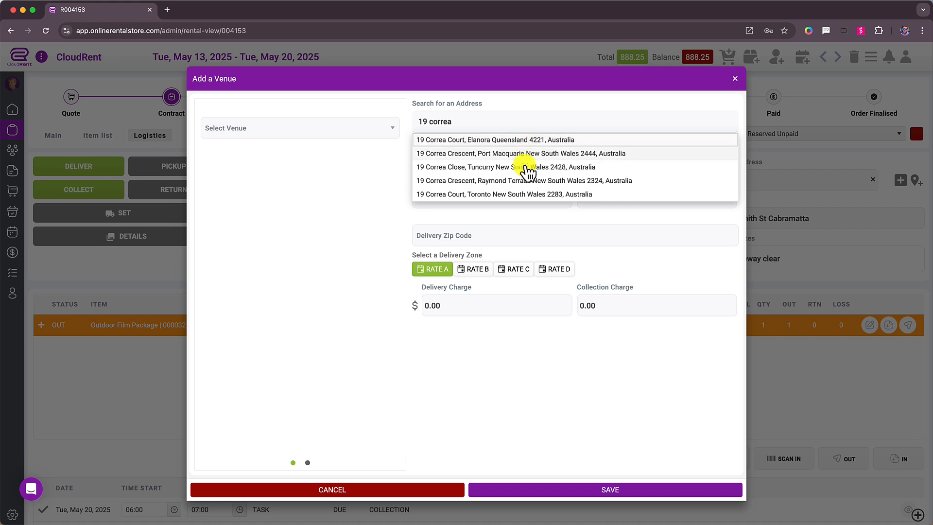
{"action": "left_click", "coordinate": [545, 143]}
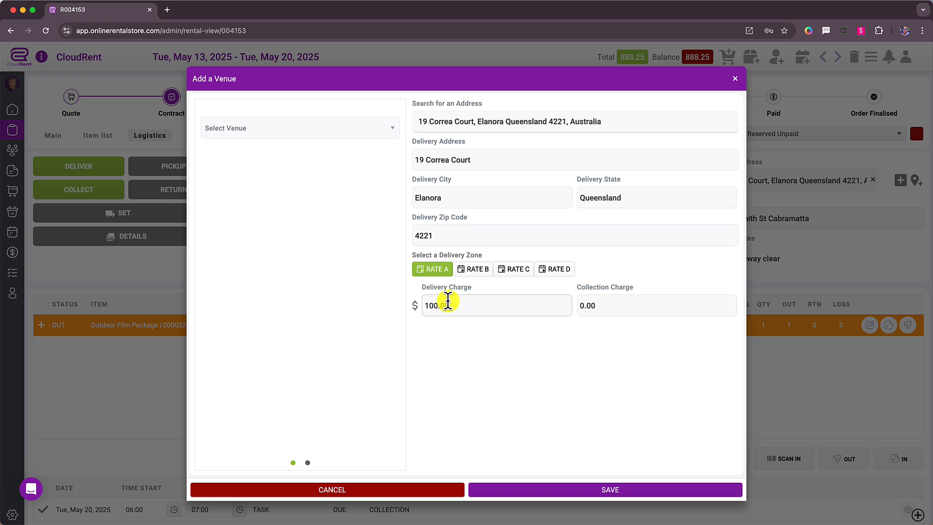
{"action": "left_click", "coordinate": [470, 274]}
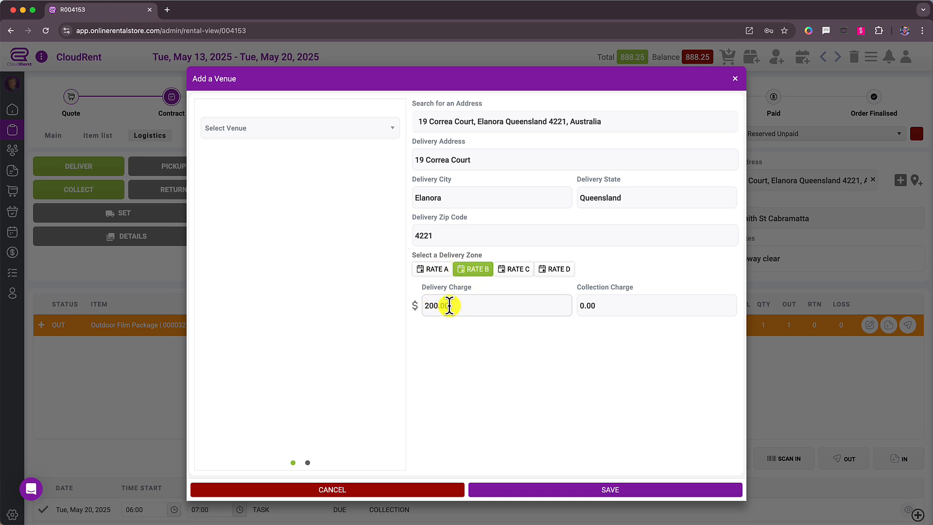
{"action": "left_click", "coordinate": [600, 492]}
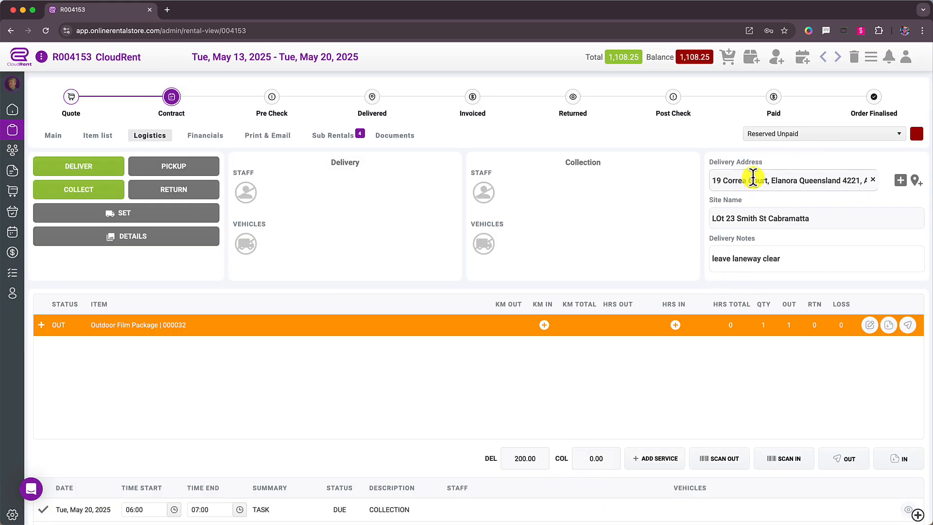
Change the delivery address back to the original Gold Coast address and review the saved venue's delivery charges
{"action": "left_click", "coordinate": [873, 180]}
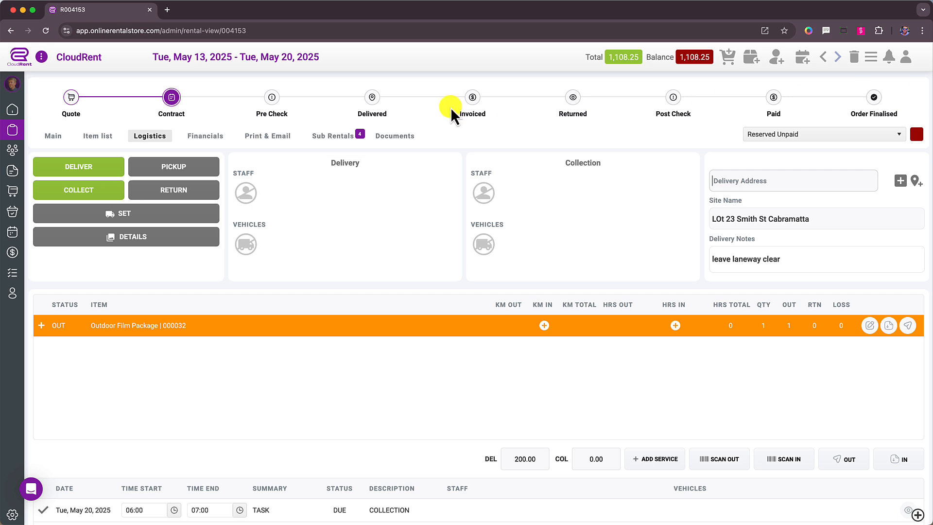
{"action": "left_click", "coordinate": [118, 214]}
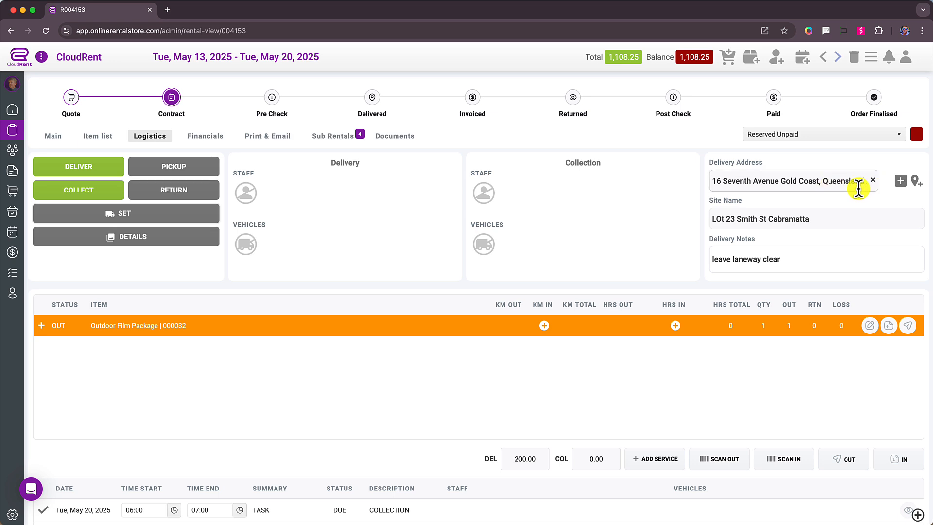
{"action": "left_click", "coordinate": [902, 183]}
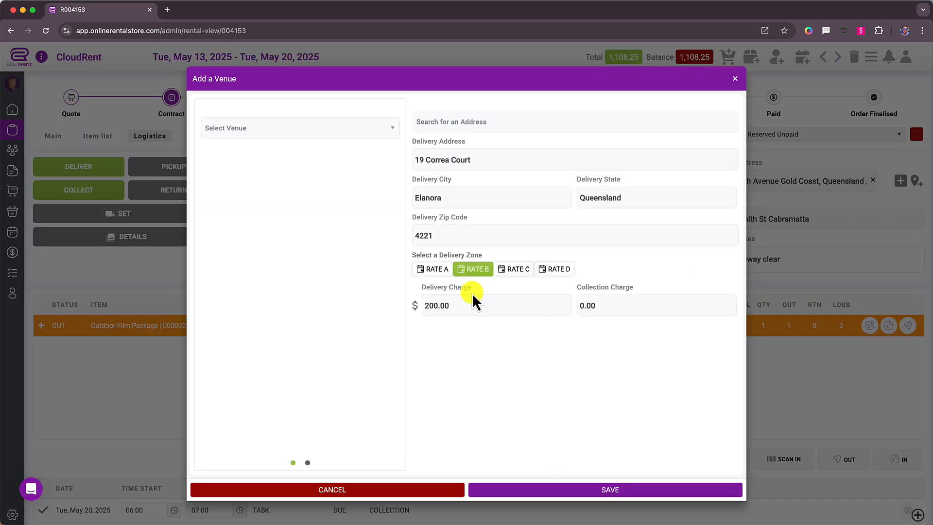
{"action": "left_click", "coordinate": [735, 78]}
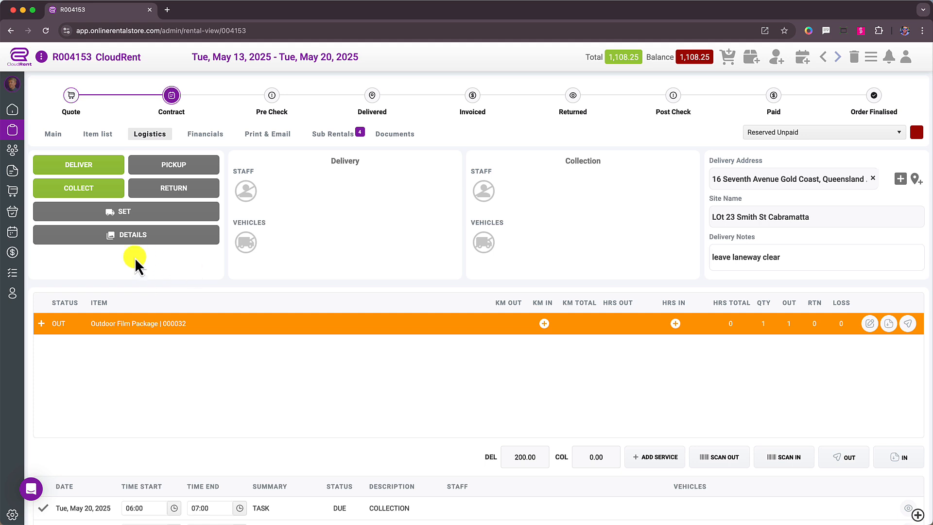
Open the rental's delivery and collection details
{"action": "left_click", "coordinate": [135, 238]}
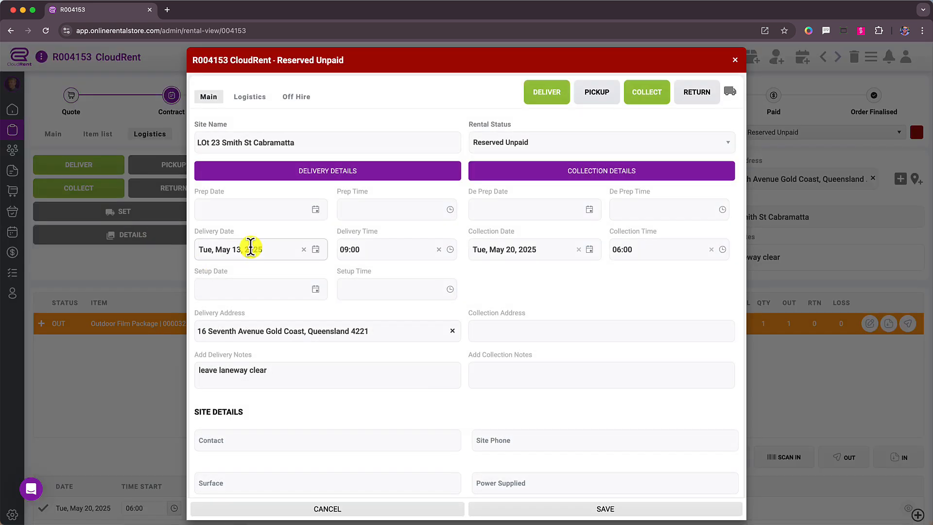
{"action": "left_click", "coordinate": [316, 214]}
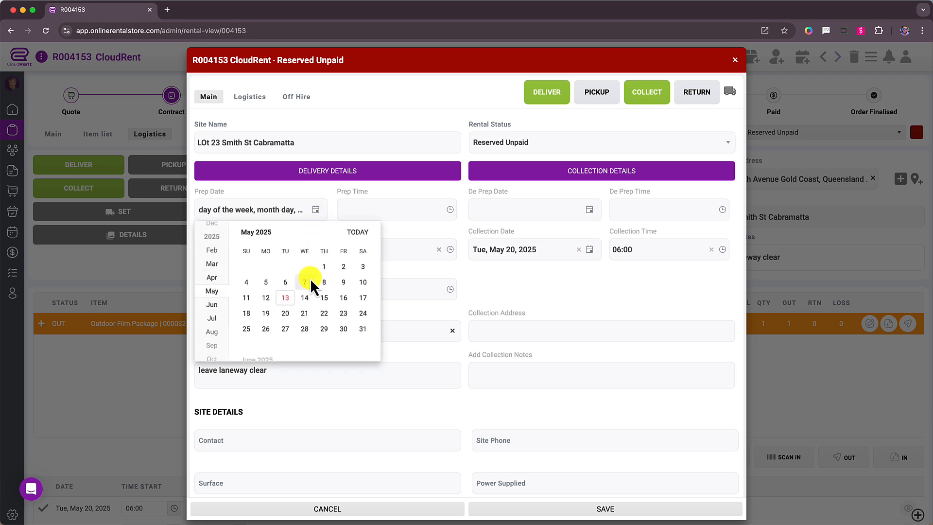
{"action": "left_click", "coordinate": [266, 298]}
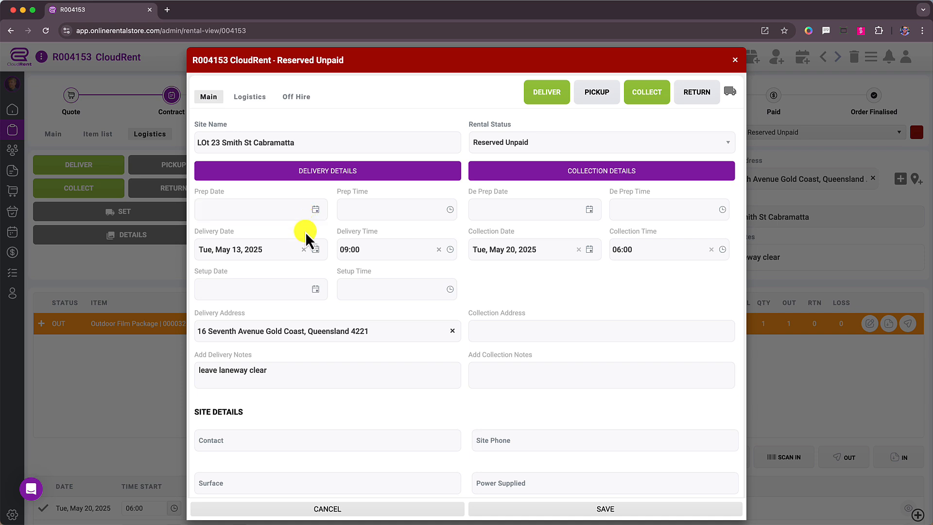
{"action": "left_click", "coordinate": [304, 209]}
Enter the site contact's name and the site phone number in the site details
{"action": "scroll", "coordinate": [228, 398], "scroll_direction": "down", "scroll_amount": 2}
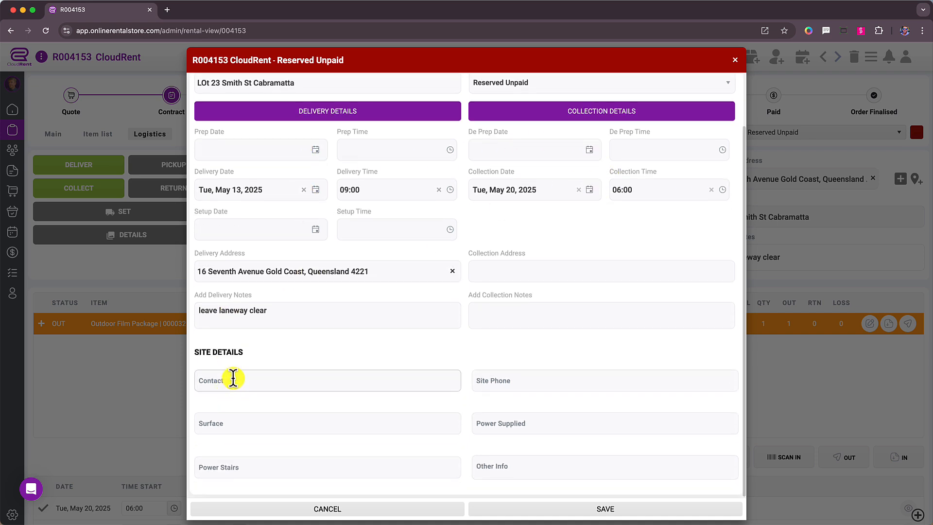
{"action": "left_click", "coordinate": [248, 378]}
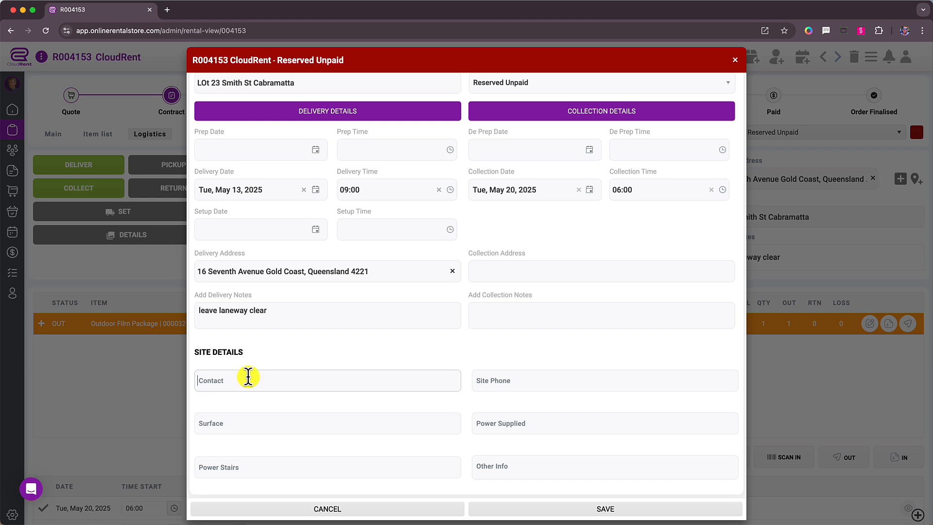
{"action": "type", "text": "Geoff"}
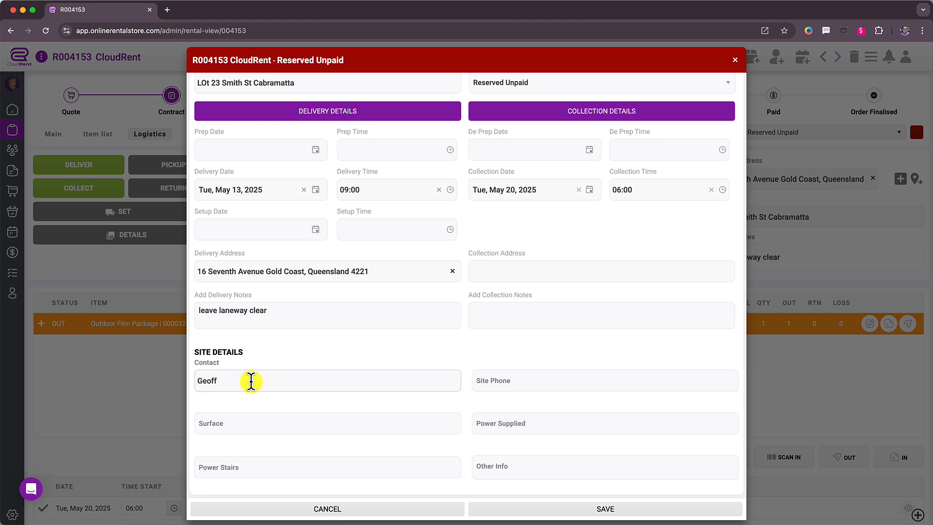
{"action": "left_click", "coordinate": [549, 380]}
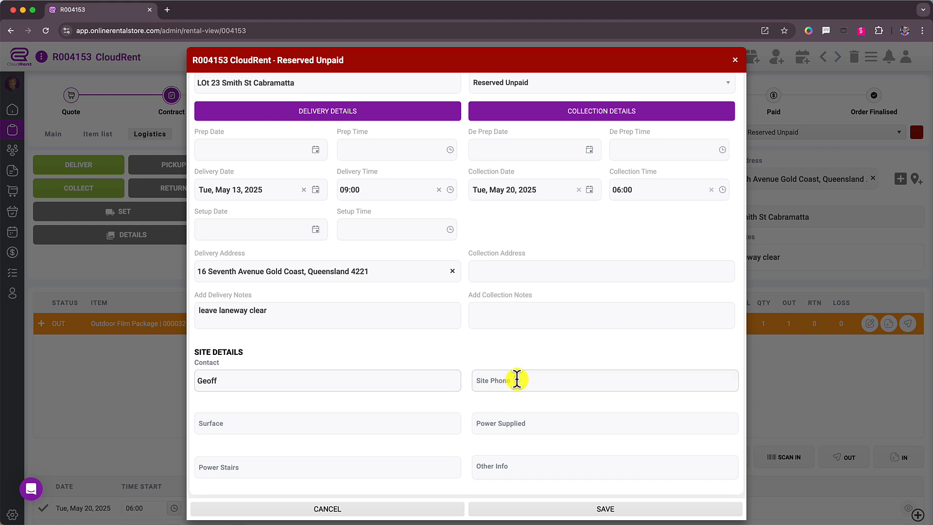
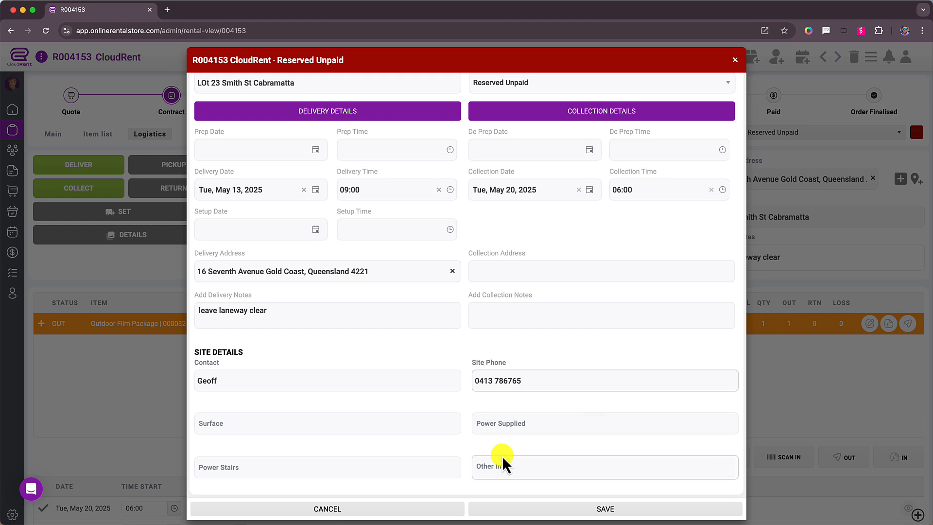
Review the rental's delivery and collection dates, address fields and notes fields
{"action": "scroll", "coordinate": [375, 329], "scroll_direction": "up", "scroll_amount": 3}
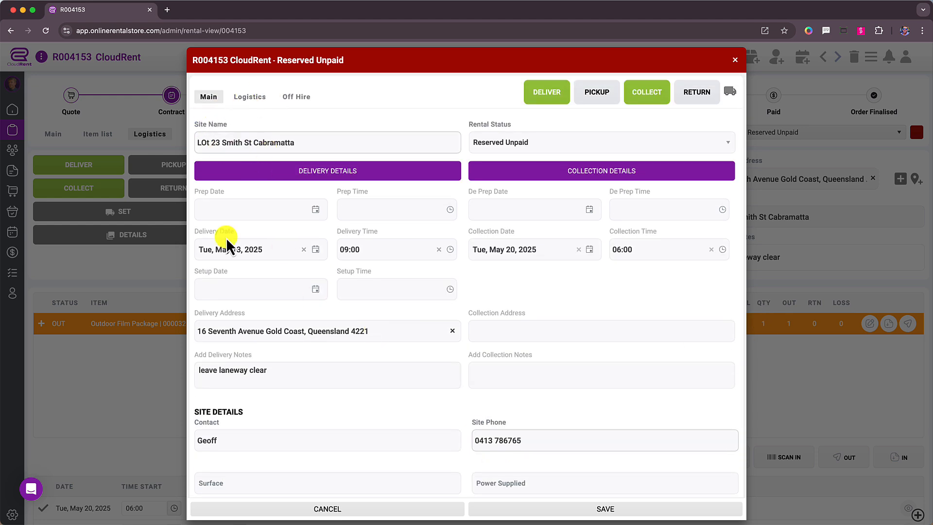
{"action": "scroll", "coordinate": [238, 348], "scroll_direction": "down", "scroll_amount": 2}
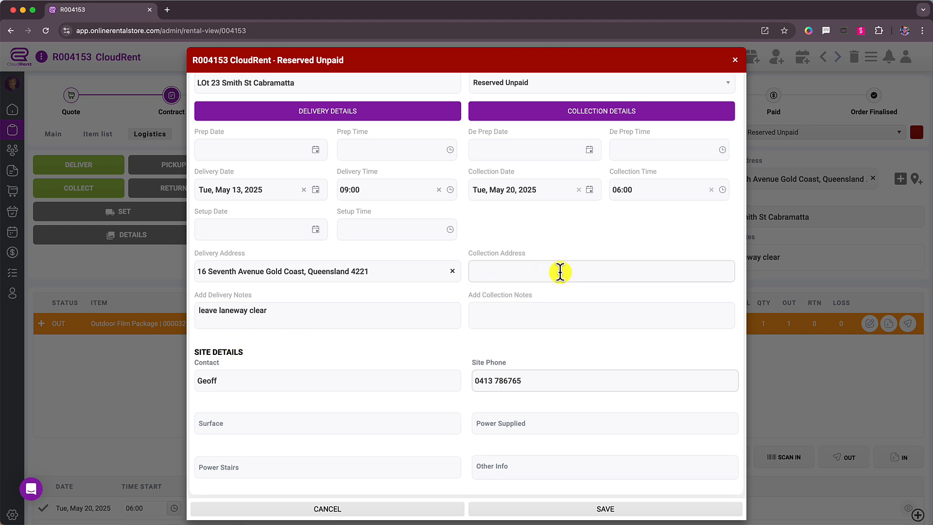
{"action": "left_click", "coordinate": [292, 308]}
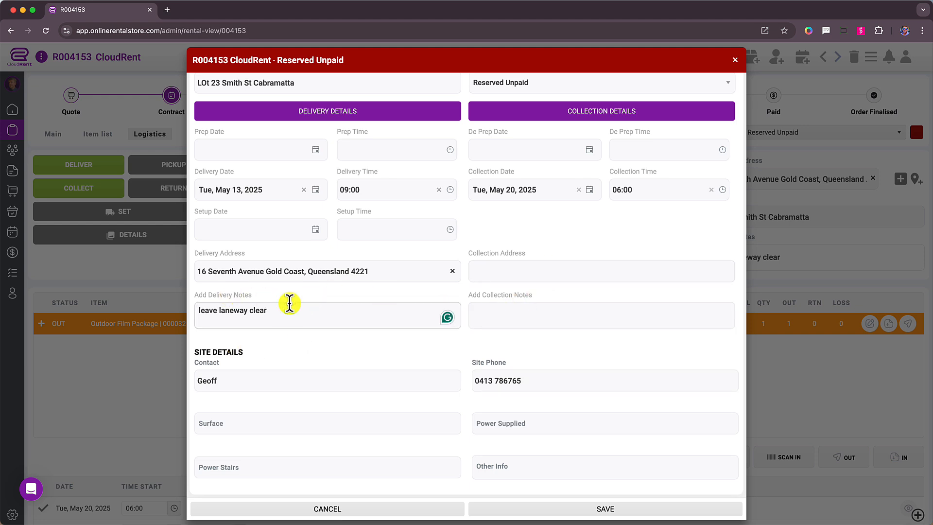
{"action": "left_click", "coordinate": [482, 305]}
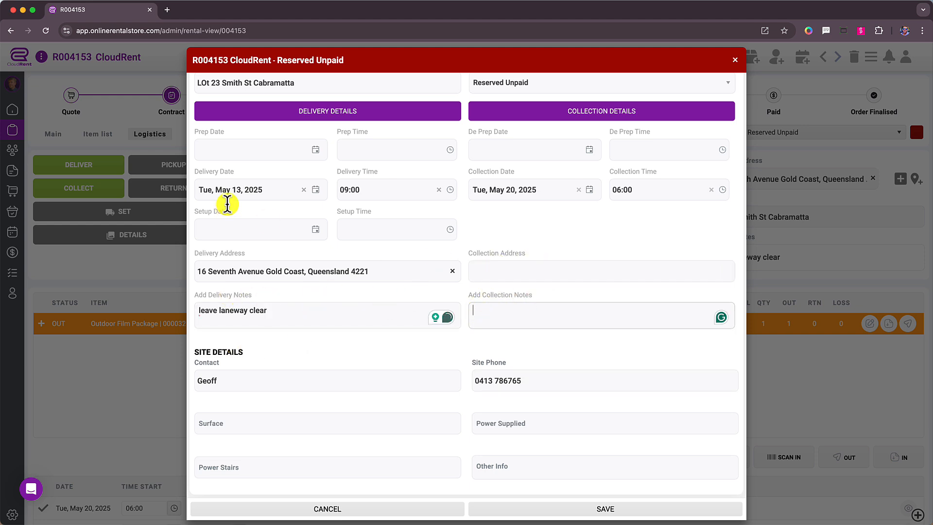
{"action": "scroll", "coordinate": [525, 160], "scroll_direction": "up", "scroll_amount": 2}
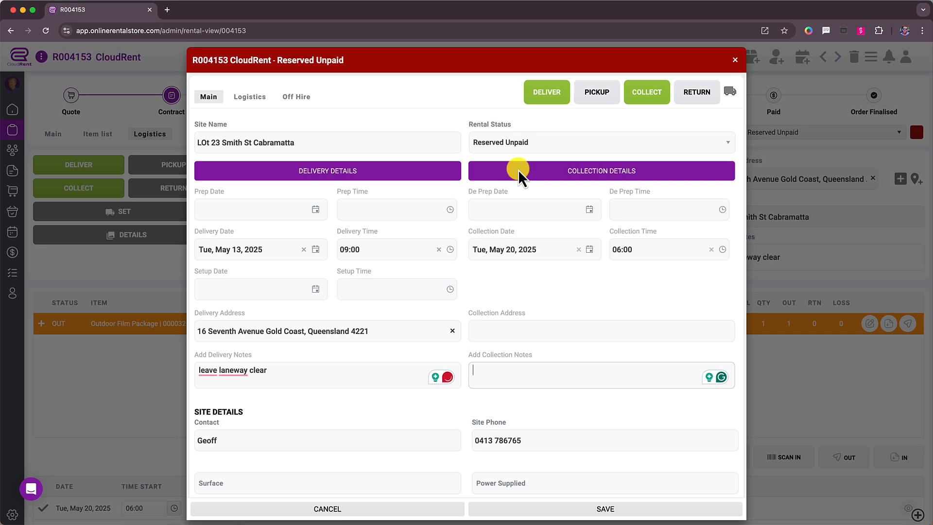
Assign staff SV and vehicle FU to the delivery, copy both to the collection, and save after checking the off-hire options
{"action": "left_click", "coordinate": [262, 107]}
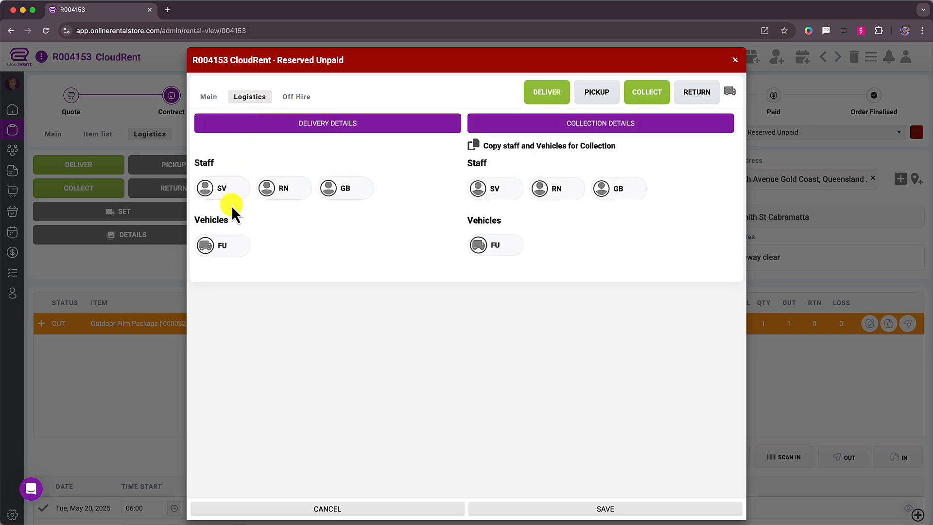
{"action": "left_click", "coordinate": [223, 190]}
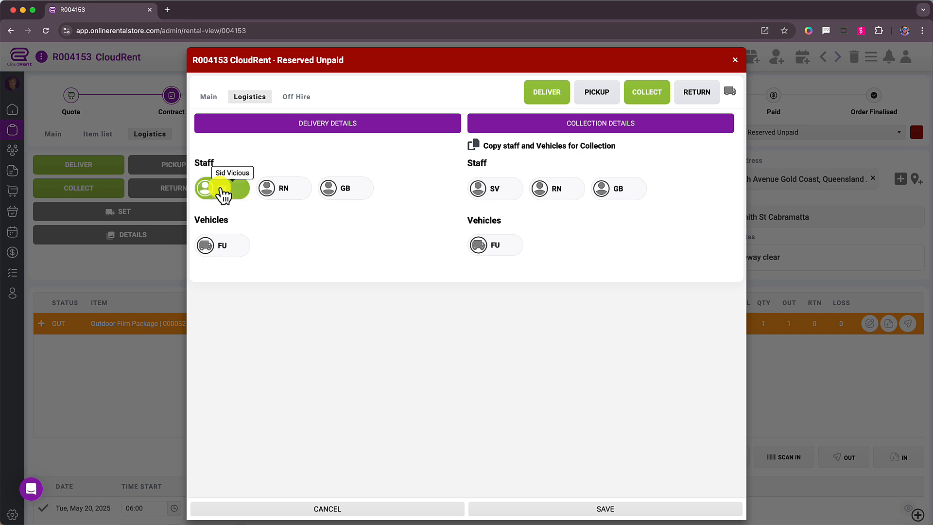
{"action": "left_click", "coordinate": [235, 249]}
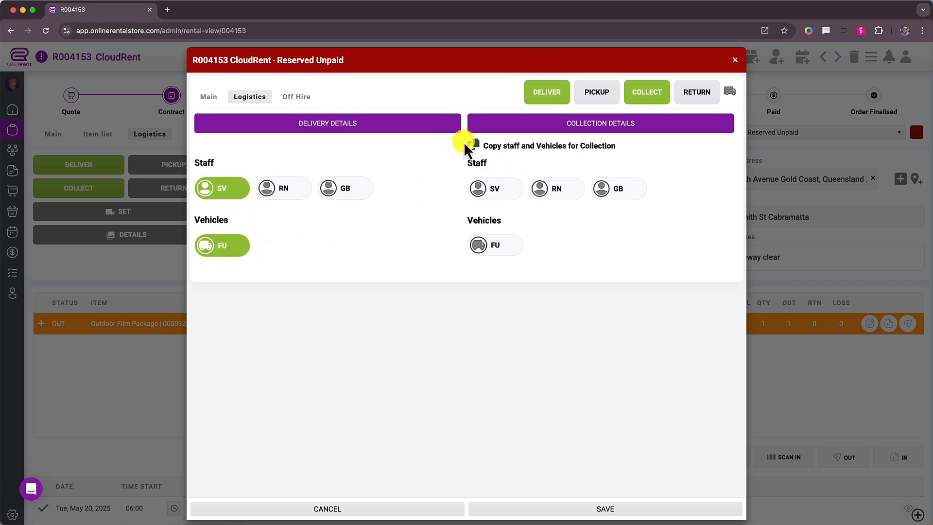
{"action": "left_click", "coordinate": [478, 146]}
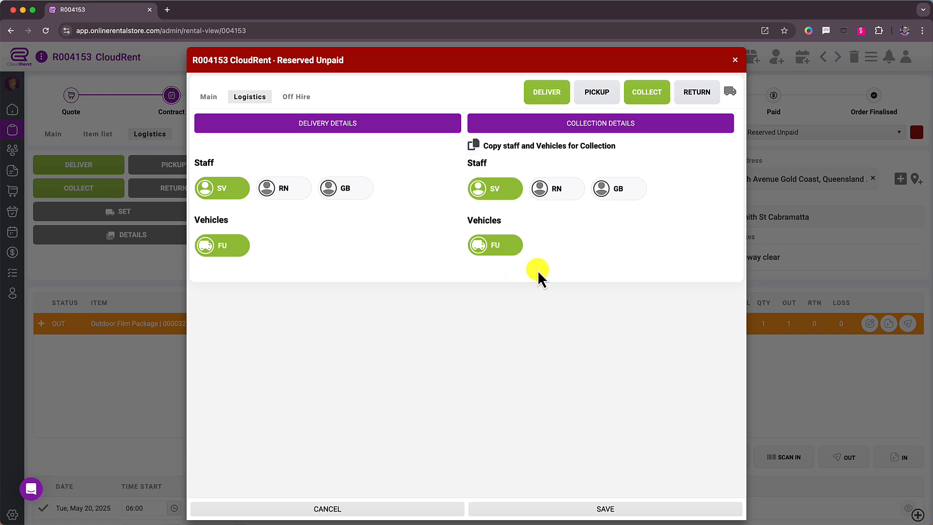
{"action": "left_click", "coordinate": [297, 97]}
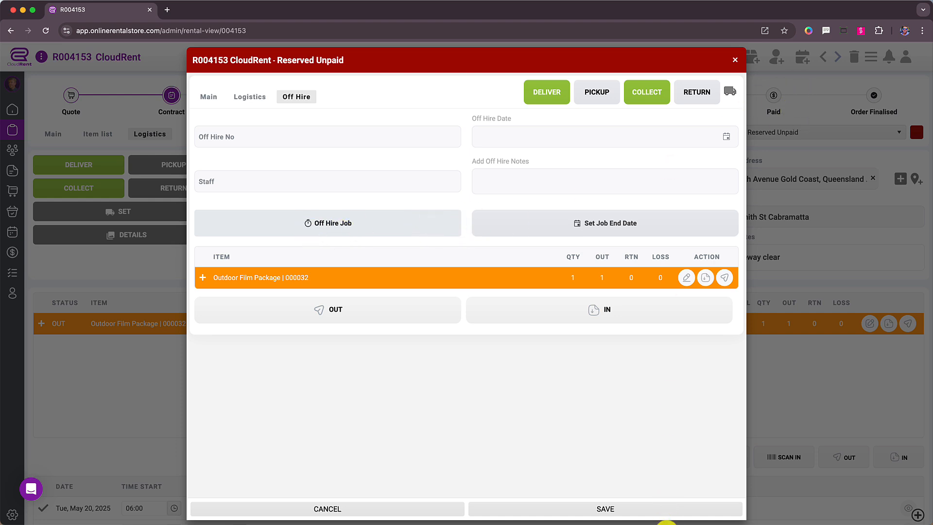
{"action": "left_click", "coordinate": [658, 510]}
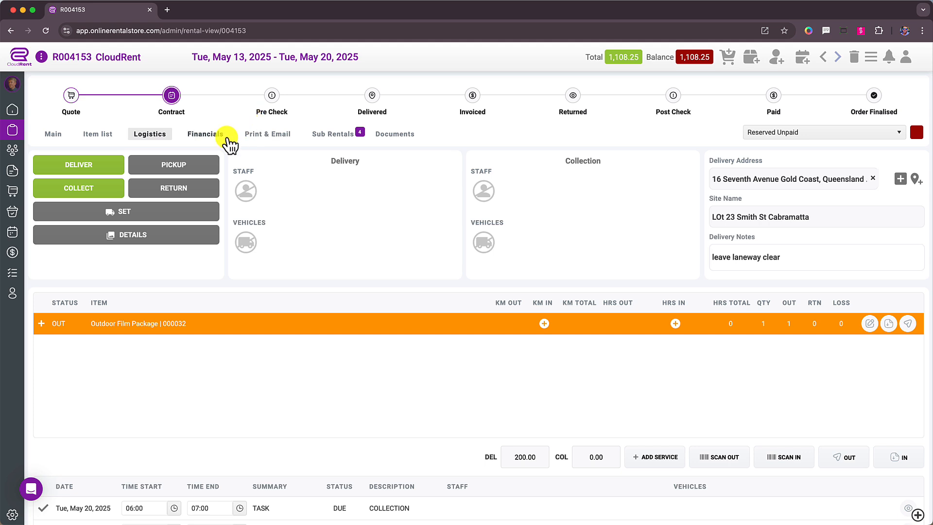
Review the rental's financials, including the off-hire and booking invoice options, and return to the logistics view
{"action": "left_click", "coordinate": [208, 138]}
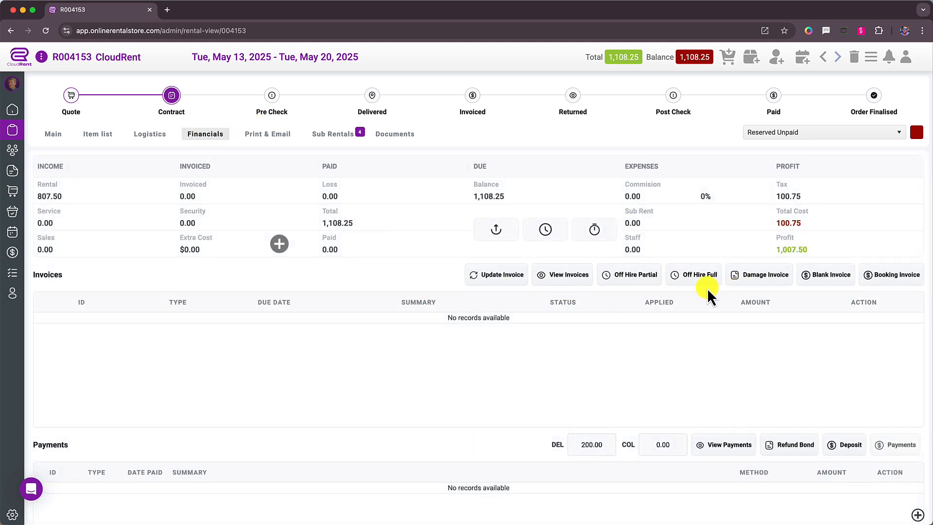
{"action": "scroll", "coordinate": [704, 278], "scroll_direction": "up", "scroll_amount": 1}
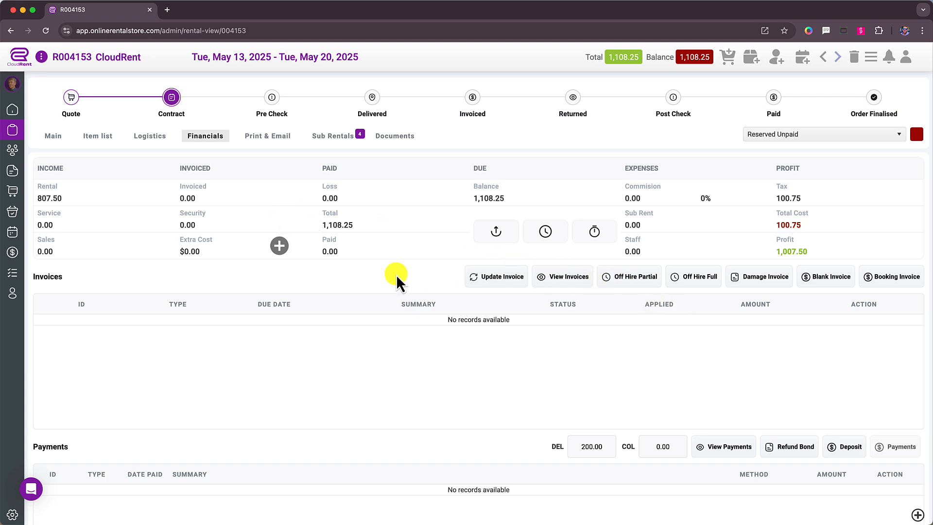
{"action": "left_click", "coordinate": [149, 136]}
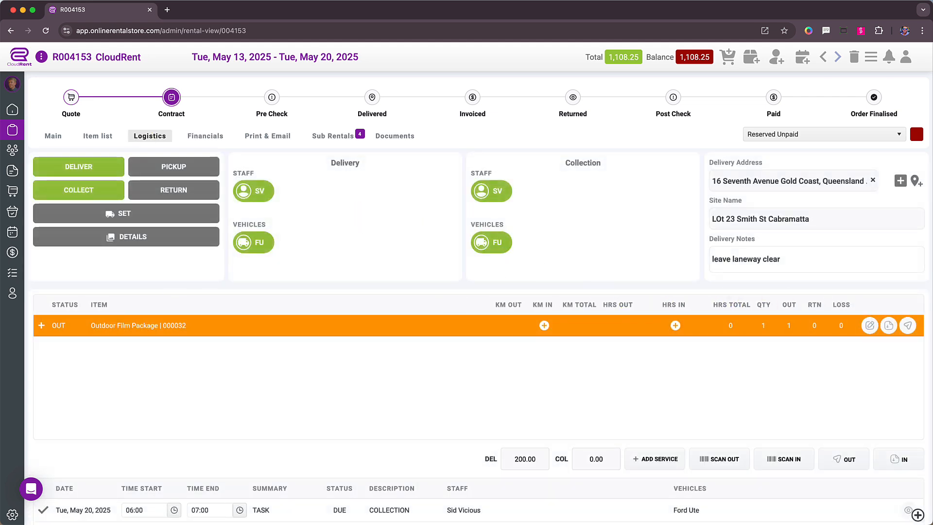
Expand the Outdoor Film Package and examine its component items and their return and edit actions
{"action": "left_click", "coordinate": [41, 325]}
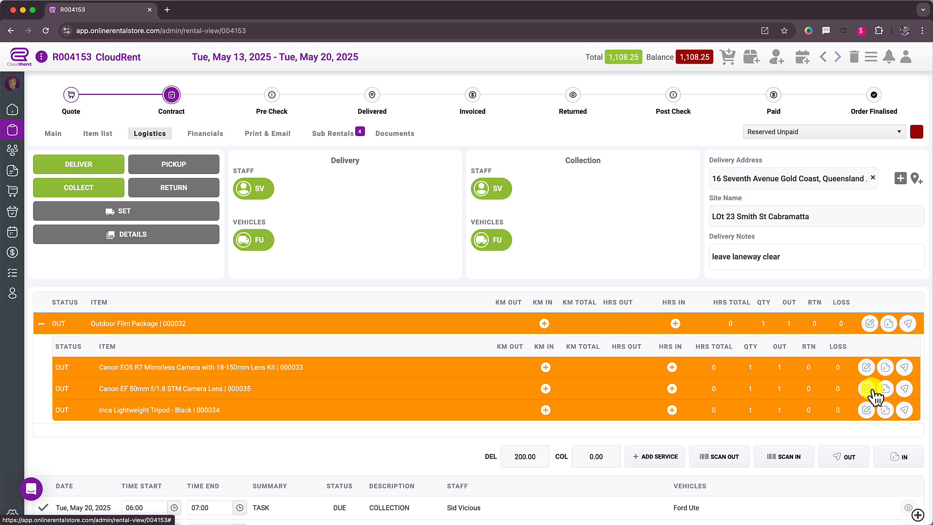
{"action": "scroll", "coordinate": [867, 391], "scroll_direction": "down", "scroll_amount": 1}
{"action": "scroll", "coordinate": [867, 377], "scroll_direction": "up", "scroll_amount": 1}
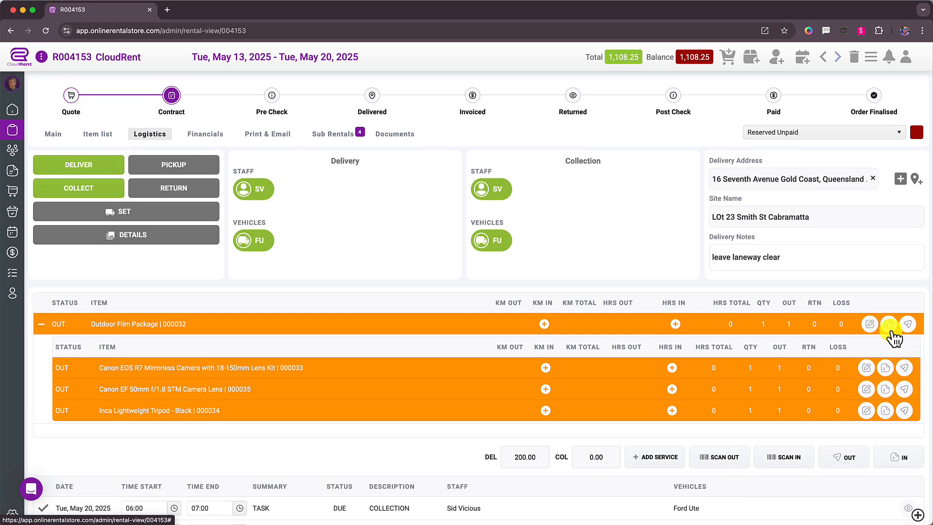
{"action": "scroll", "coordinate": [558, 255], "scroll_direction": "down", "scroll_amount": 1}
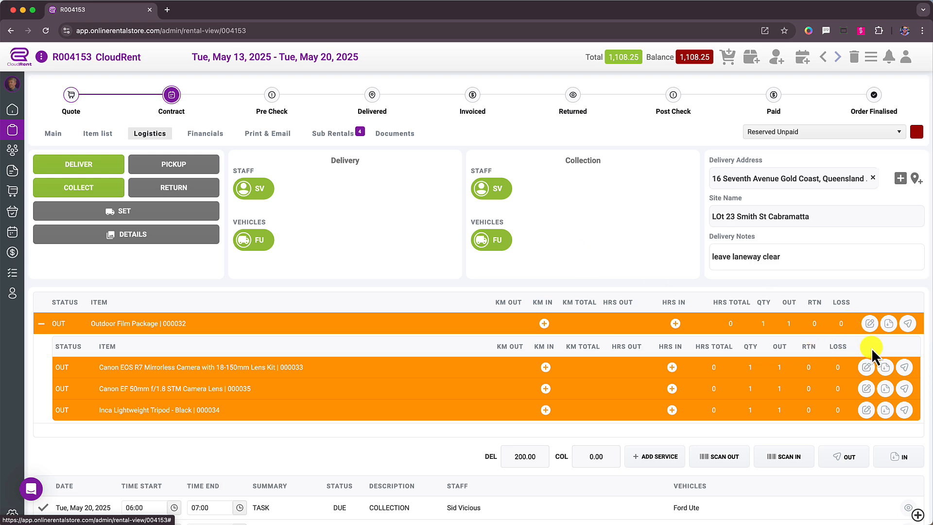
Examine the Outdoor Film Package's partial return and stand down options, enter a loss of 1, and close without adding it
{"action": "left_click", "coordinate": [869, 327]}
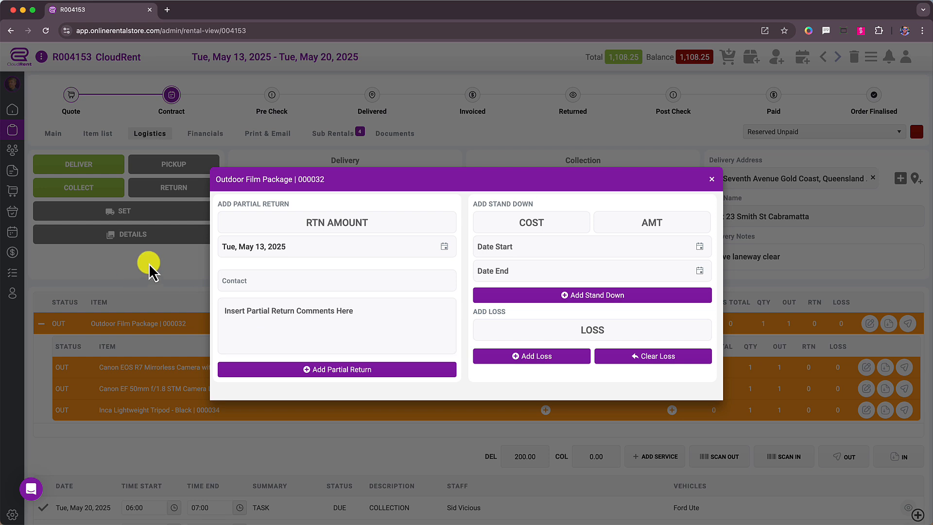
{"action": "left_click", "coordinate": [259, 220]}
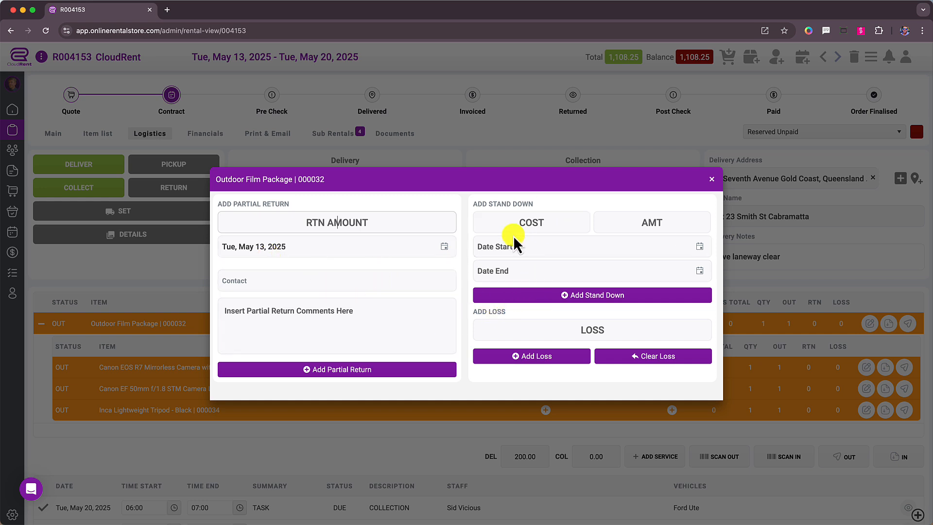
{"action": "left_click", "coordinate": [552, 226]}
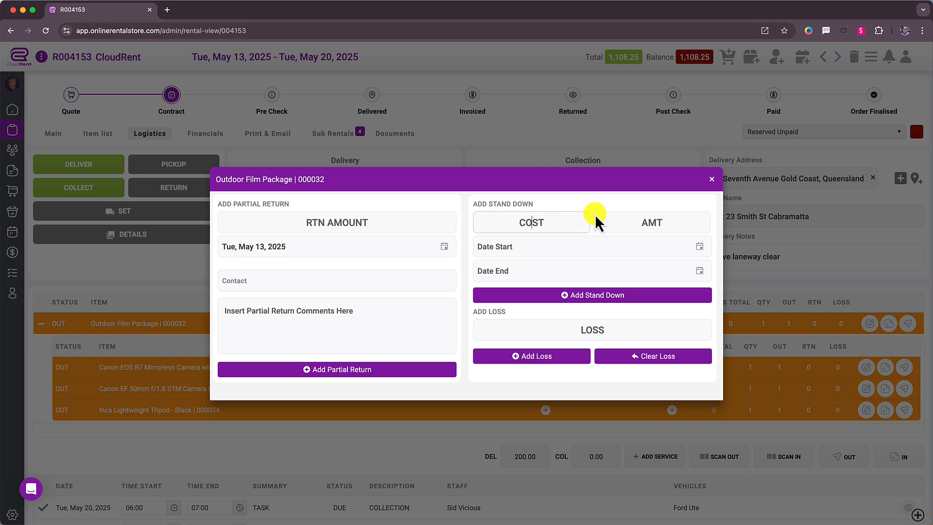
{"action": "left_click", "coordinate": [669, 223]}
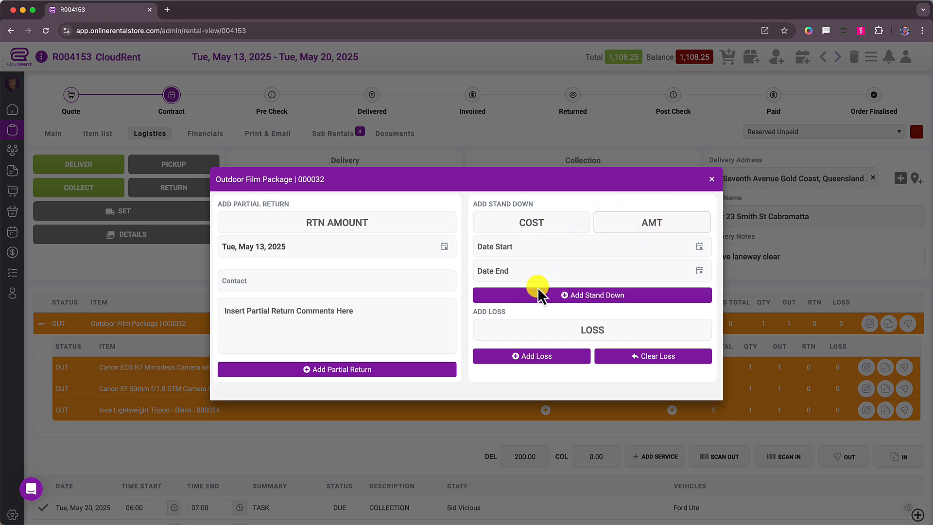
{"action": "left_click", "coordinate": [699, 248]}
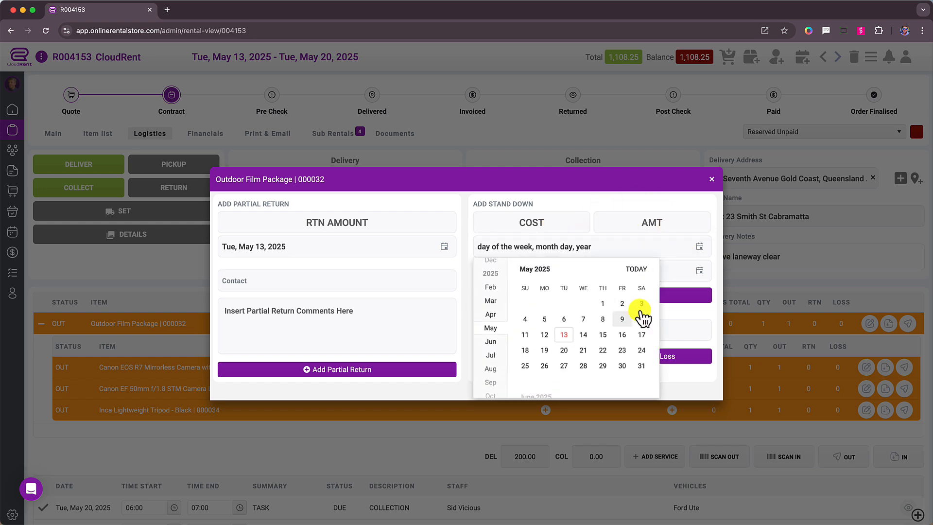
{"action": "left_click", "coordinate": [698, 203]}
{"action": "left_click", "coordinate": [613, 334]}
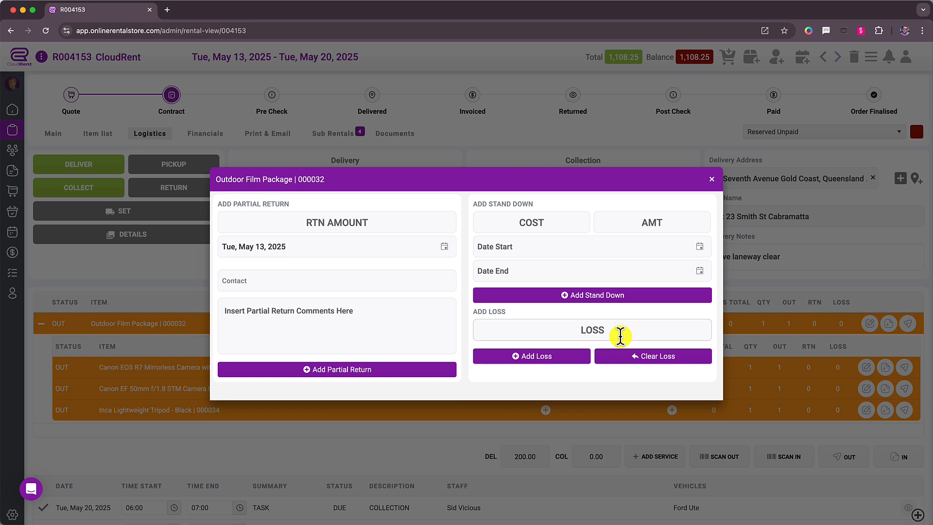
{"action": "type", "text": "1"}
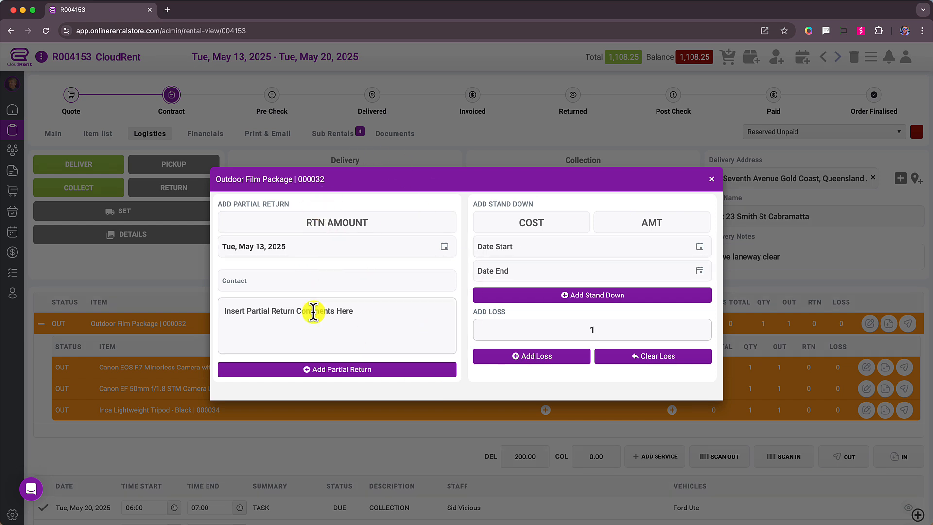
{"action": "left_click", "coordinate": [711, 180]}
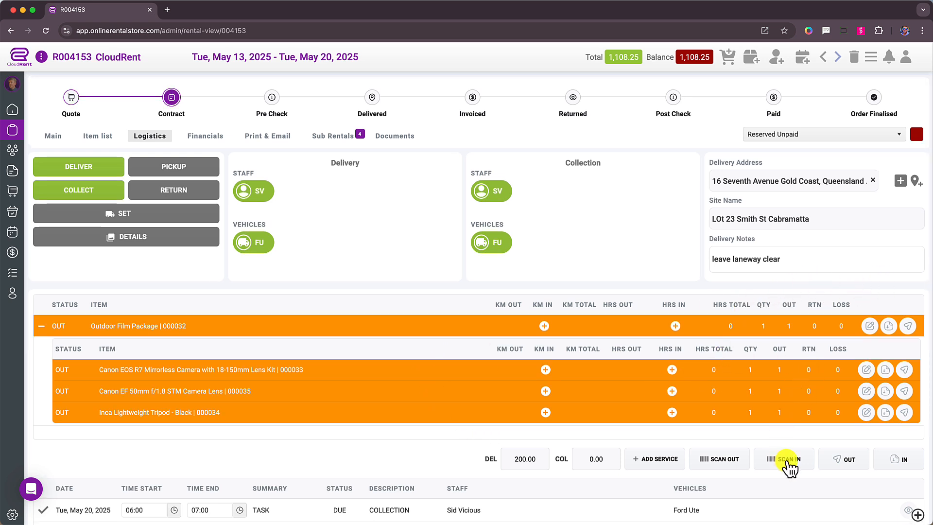
Mark all rental items as returned and check the status of the Outdoor Film Package's component items
{"action": "left_click", "coordinate": [895, 464]}
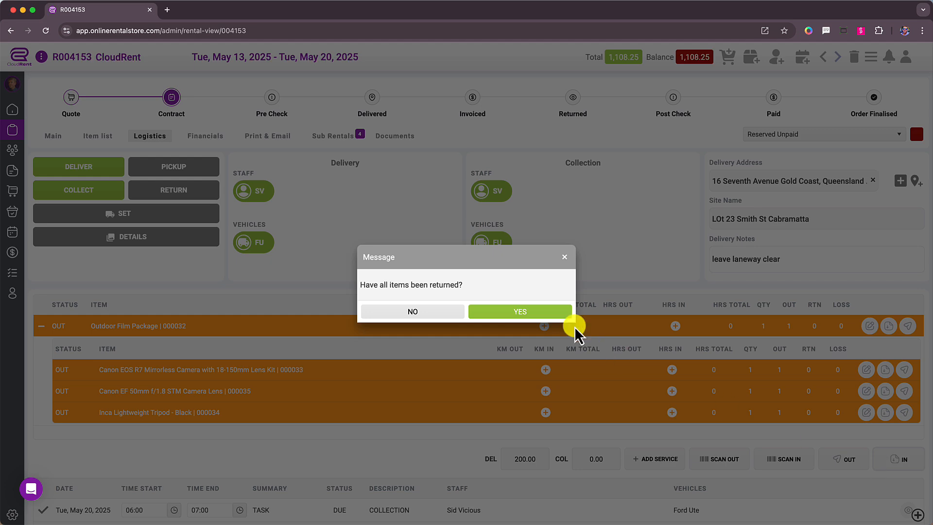
{"action": "left_click", "coordinate": [546, 316]}
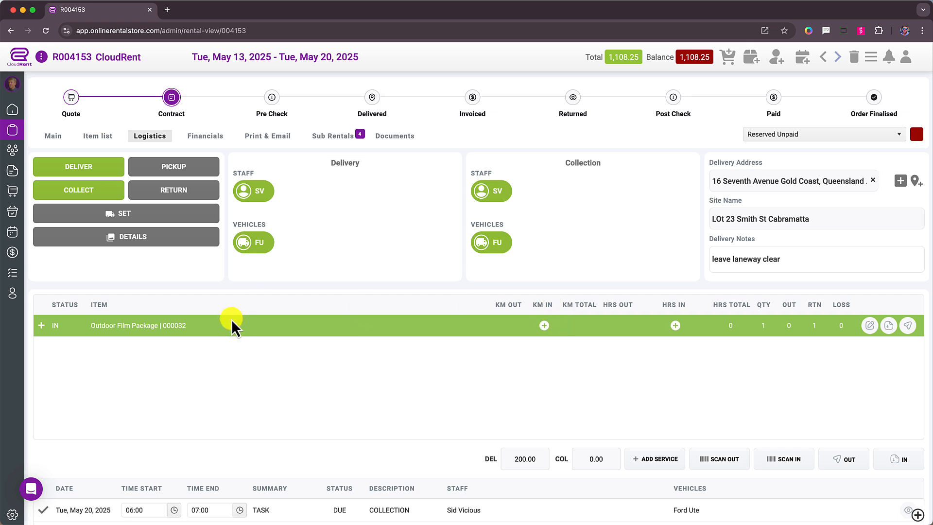
{"action": "left_click", "coordinate": [40, 328]}
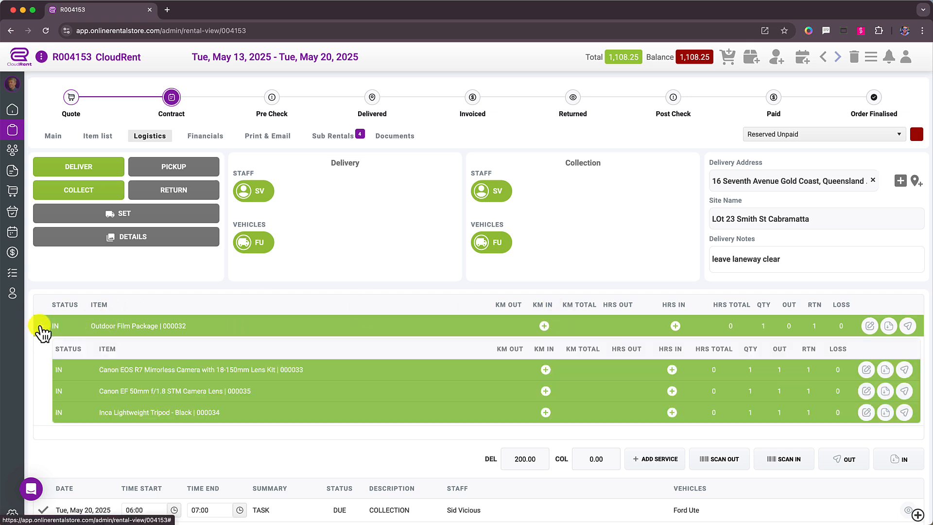
{"action": "left_click", "coordinate": [41, 327]}
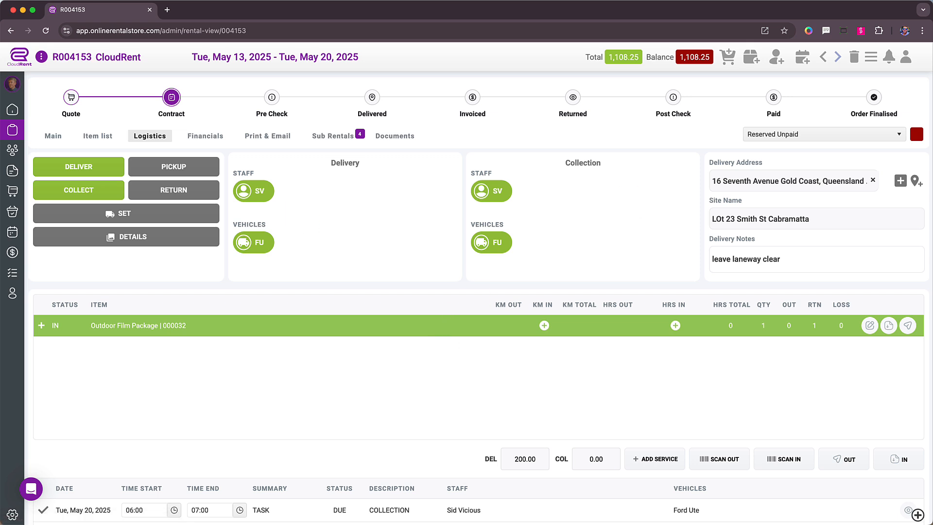
{"action": "left_click", "coordinate": [824, 0]}
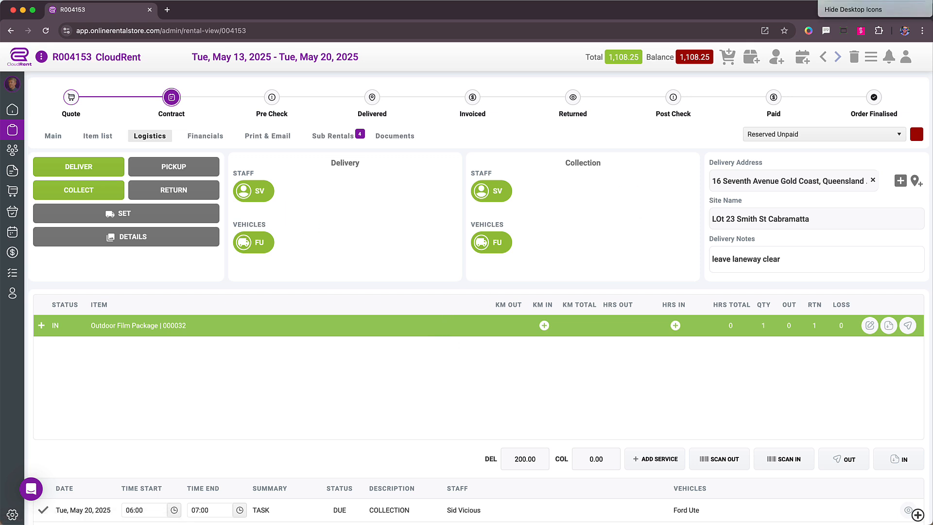